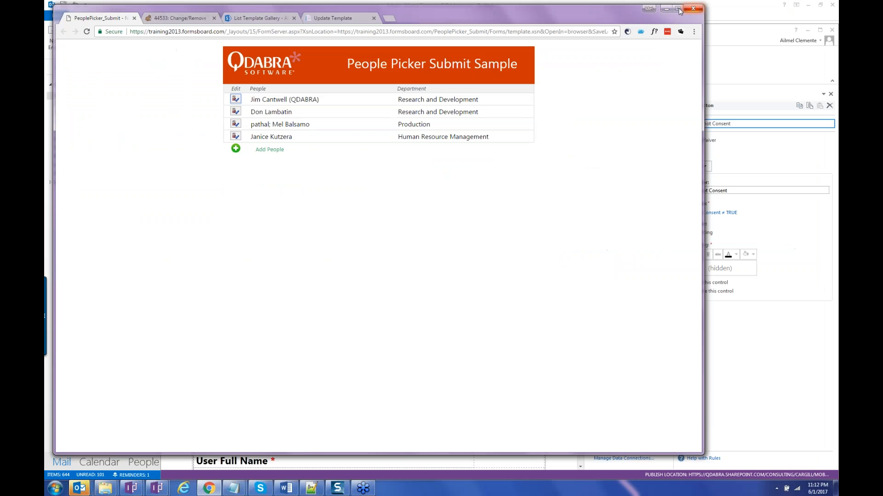
Maximize the Chrome window showing the People Picker Submit Sample form.
click(679, 9)
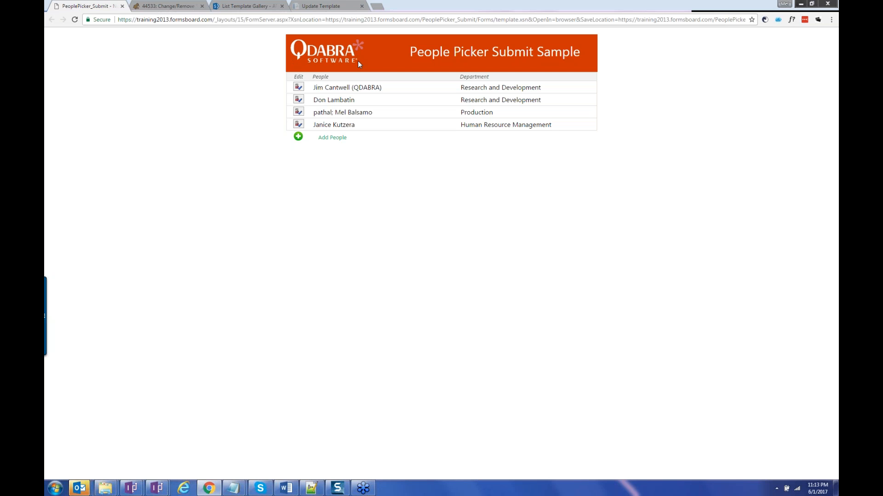
In a new tab, enter the training2013.formsboard.com site address.
click(380, 7)
text(q)
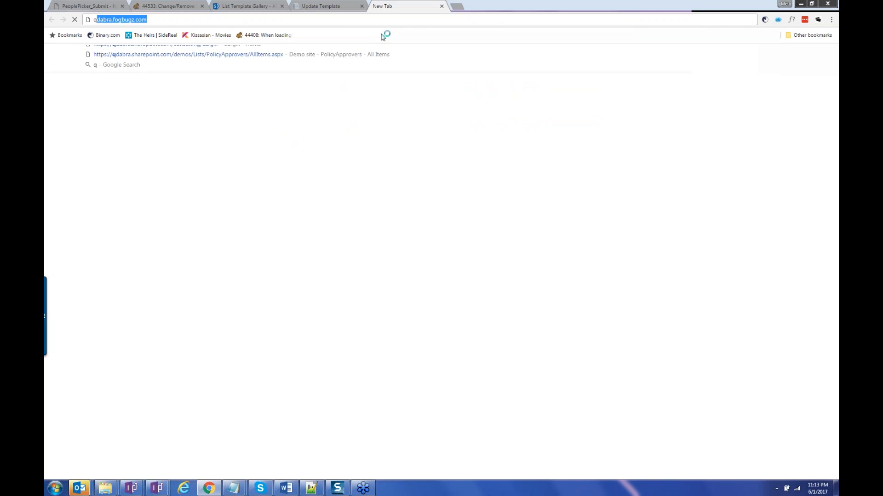
key(BackSpace)
key(Return)
click(353, 20)
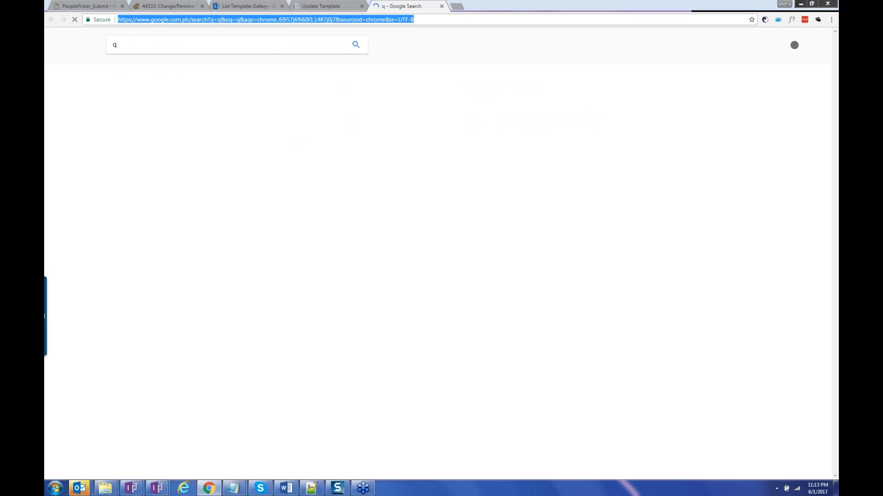
text(tr)
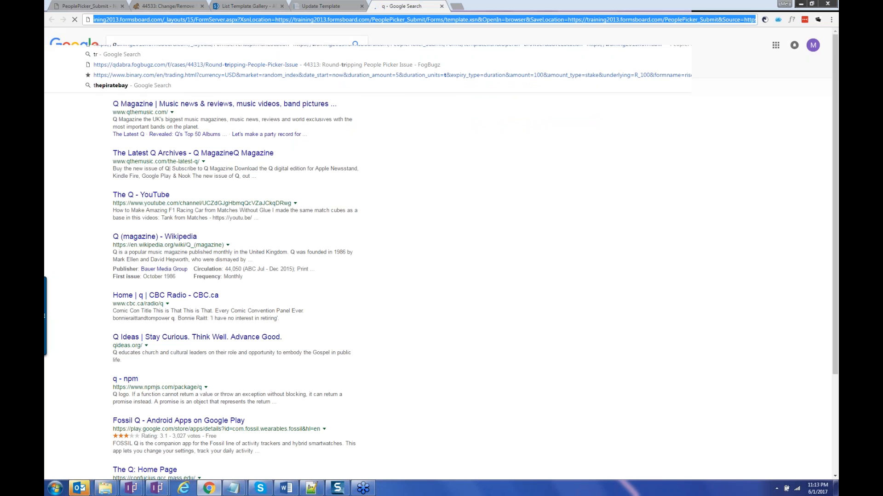
key(Return)
text(in)
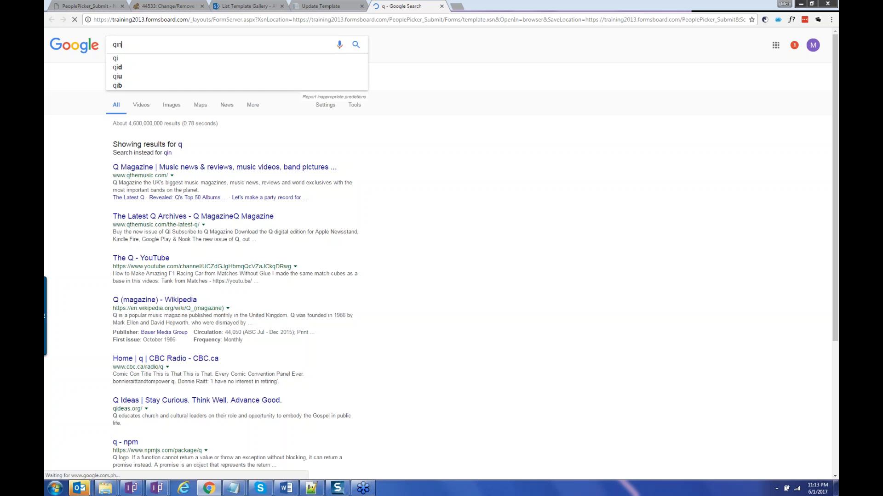
key(BackSpace)
text(training)
Trim the address to the domain and load the PeoplePicker_List AllItems.aspx suggestion.
click(152, 22)
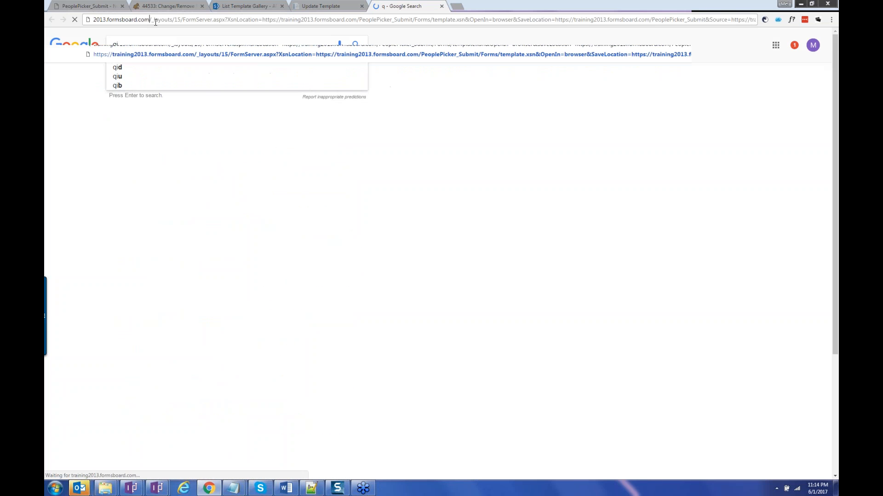
double_click(155, 20)
key(BackSpace)
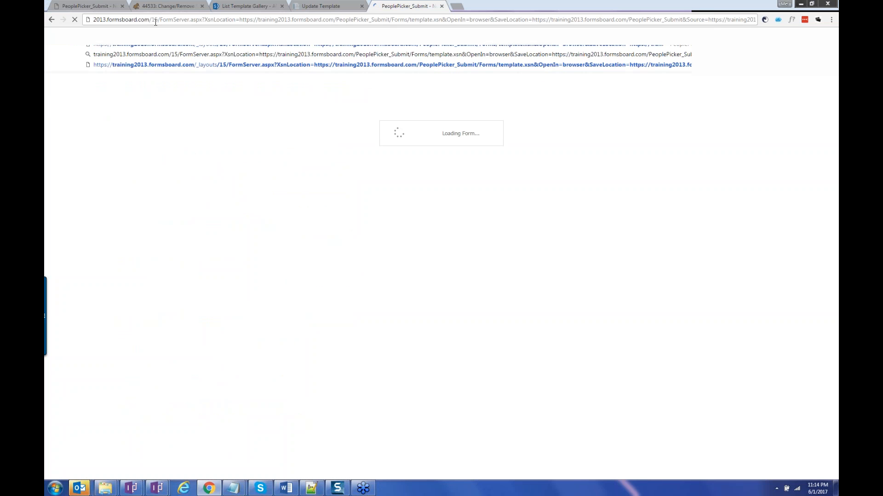
key(shift+End)
key(Delete)
key(Down)
key(Down)
key(Down)
key(Down)
key(Return)
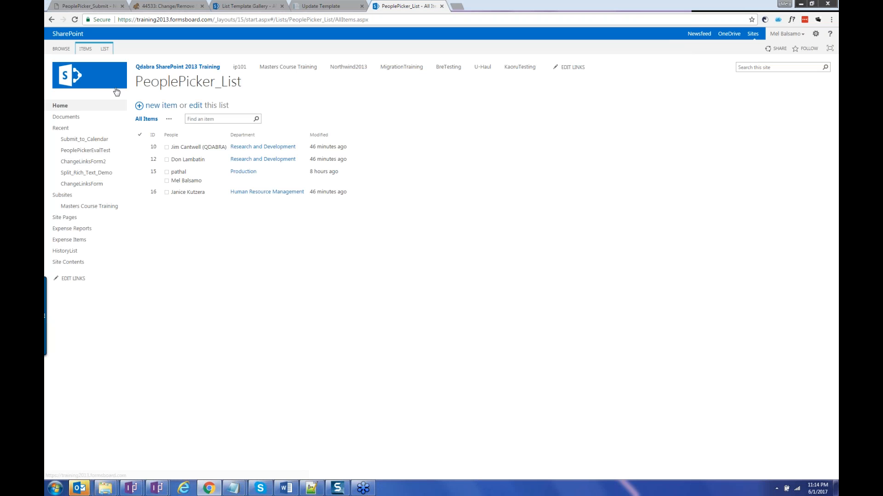
Edit the second Research and Development entry, append another person's name, submit, and return to the list.
click(82, 6)
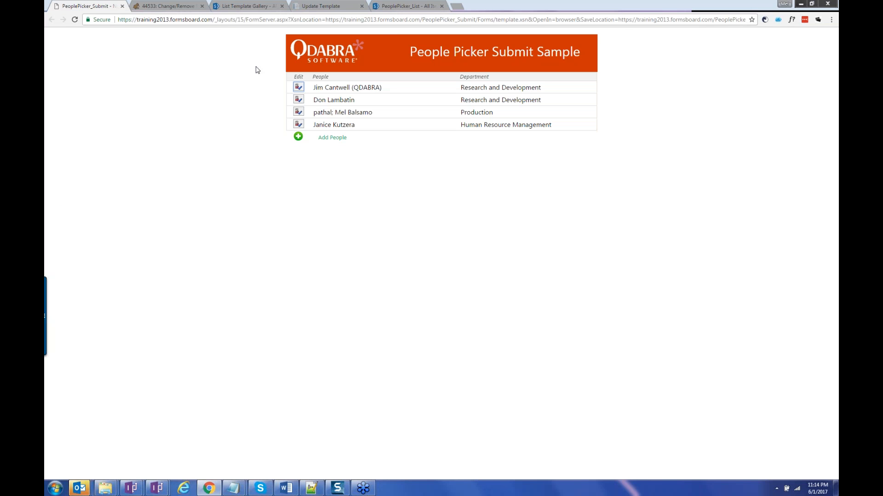
click(300, 100)
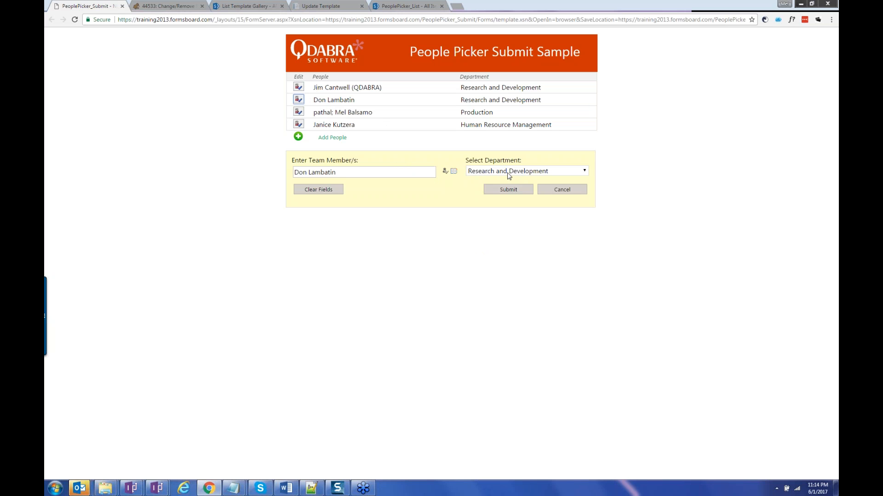
click(454, 172)
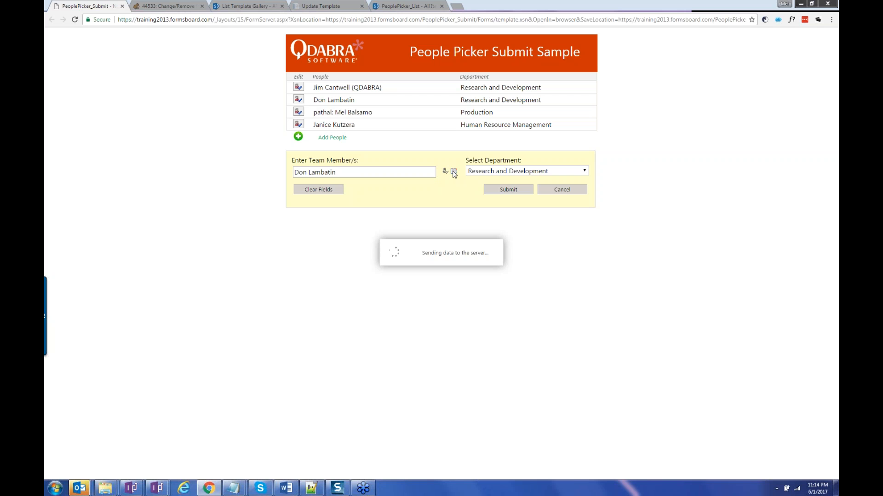
click(405, 170)
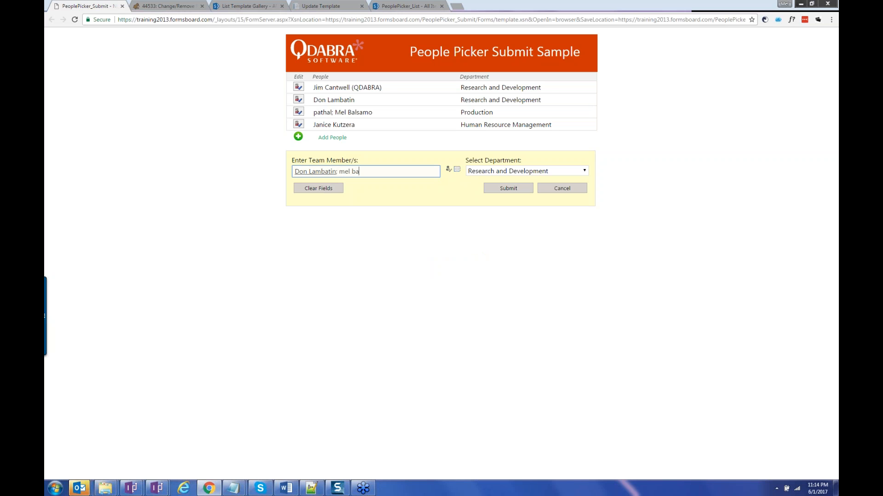
key(Tab)
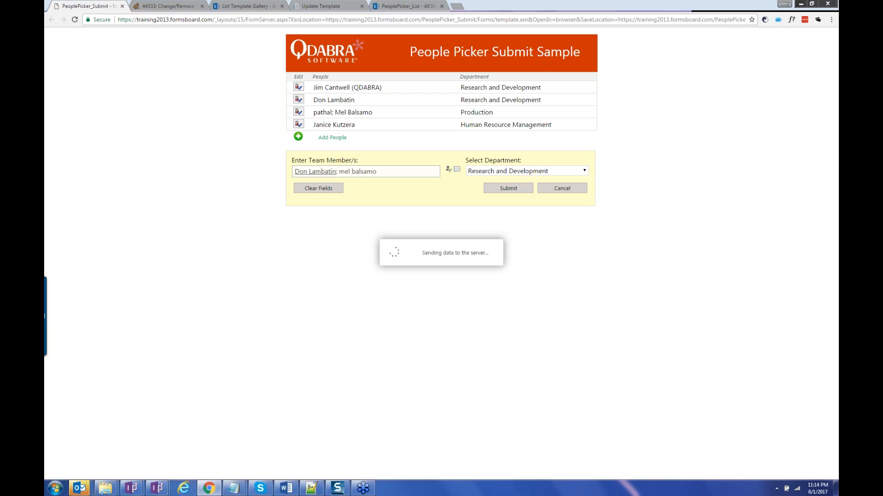
click(517, 190)
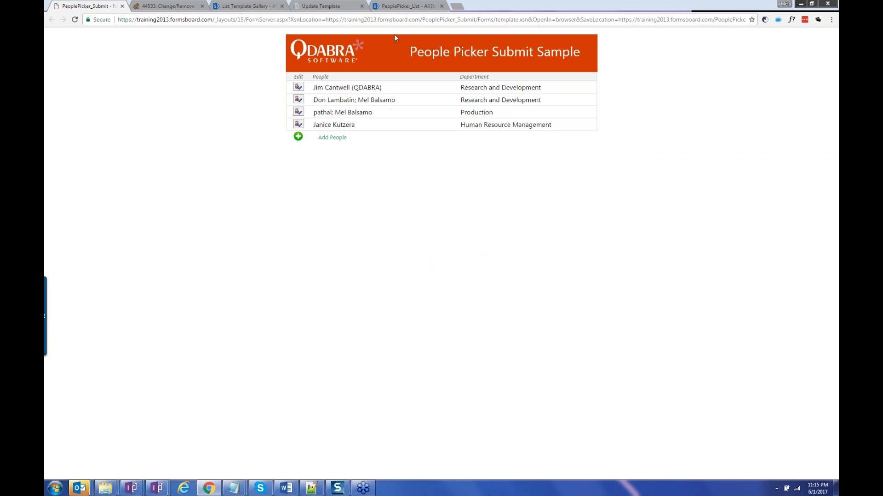
click(390, 7)
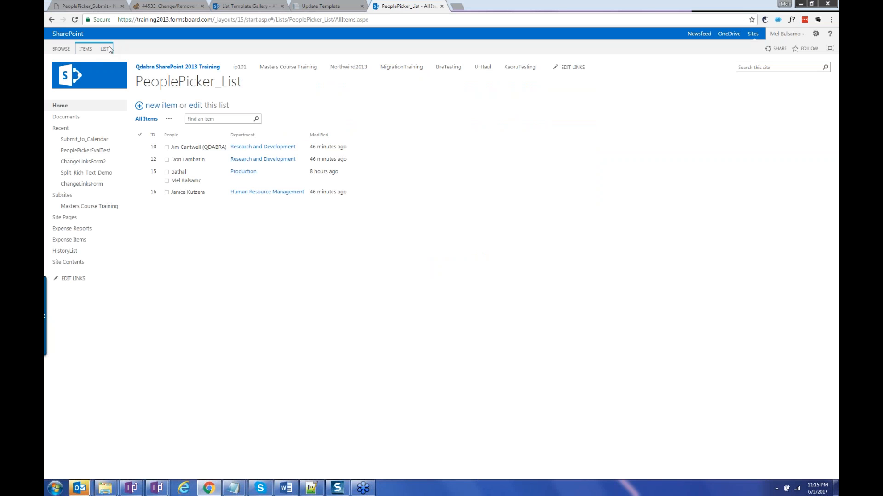
Reload the PeoplePicker_List to confirm two people on the second entry, then return to the form.
click(75, 20)
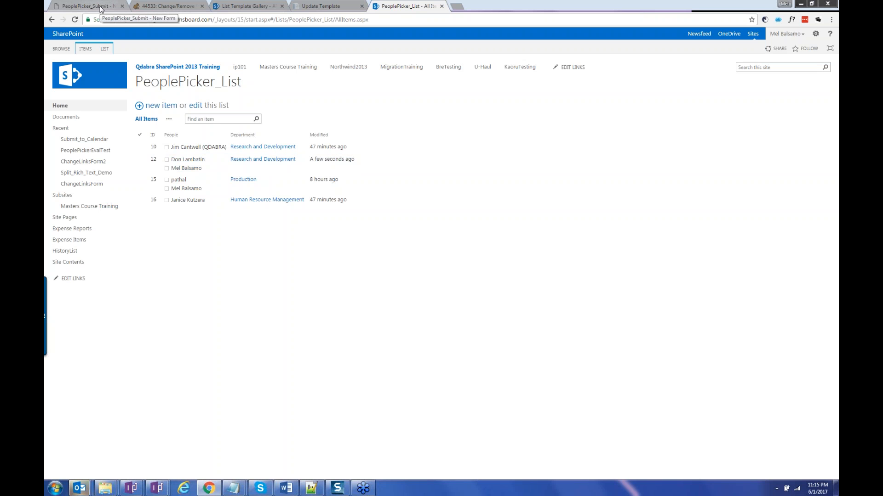
click(101, 9)
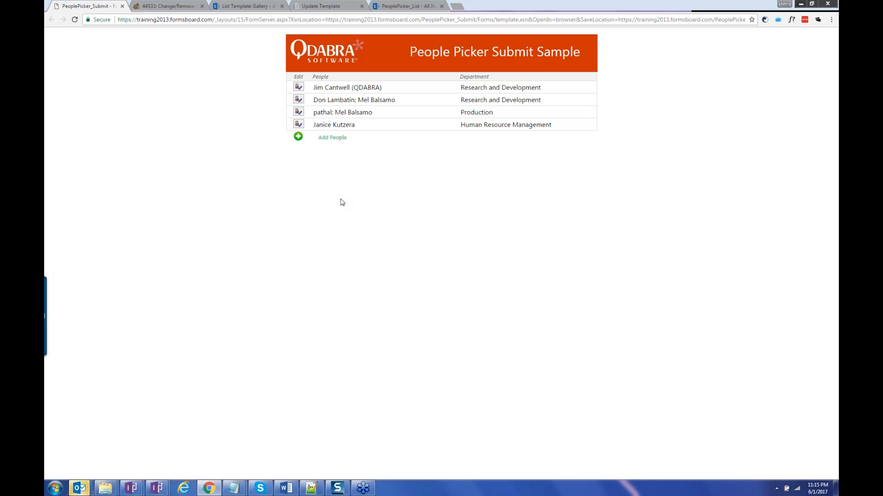
Append a second person's name to the first entry's team members.
click(299, 88)
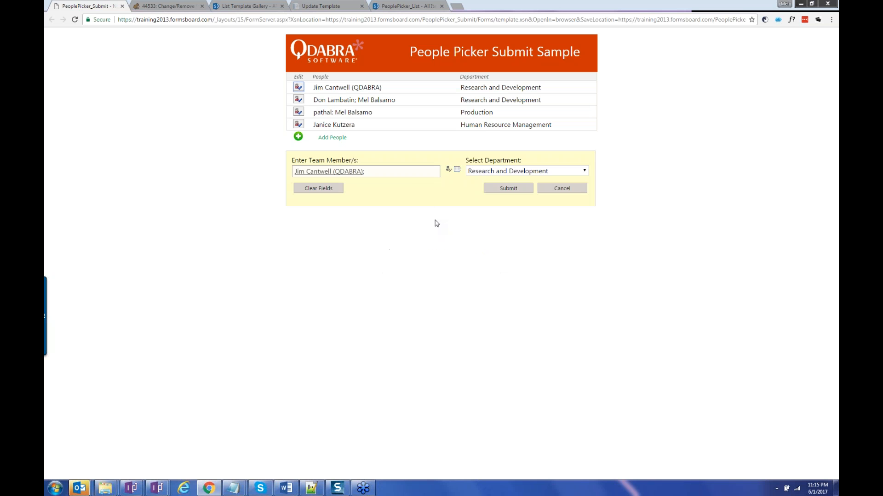
click(400, 172)
key(Tab)
Set the first entry's department to Accounting and Finance and submit it.
click(480, 172)
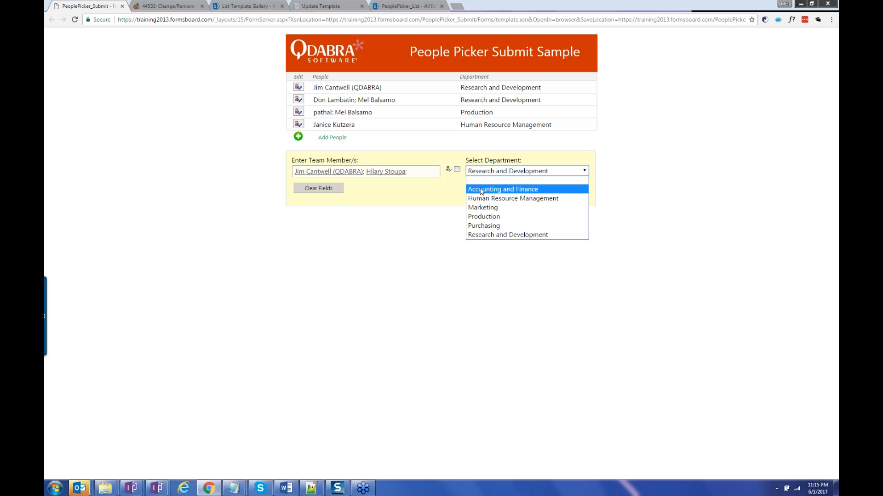
click(481, 190)
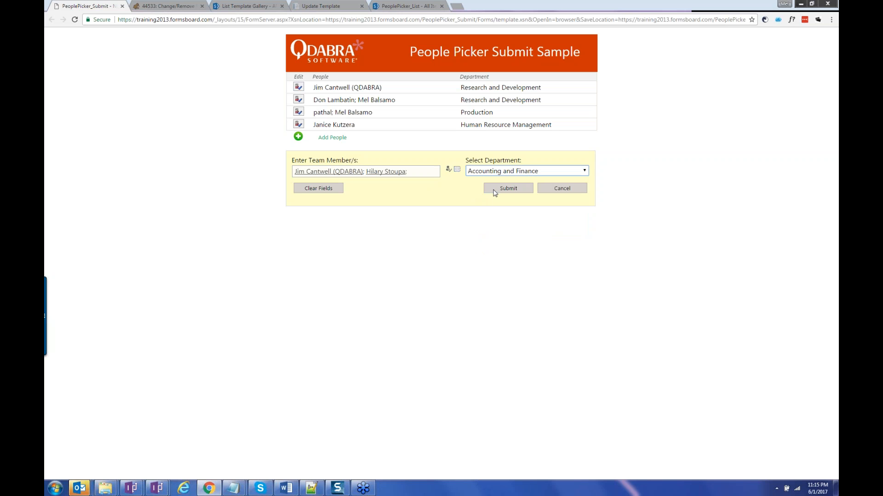
click(495, 192)
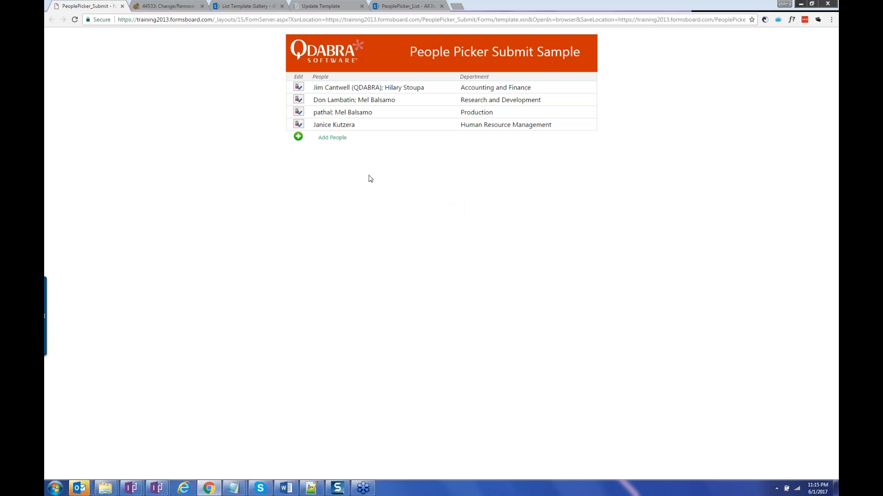
click(299, 138)
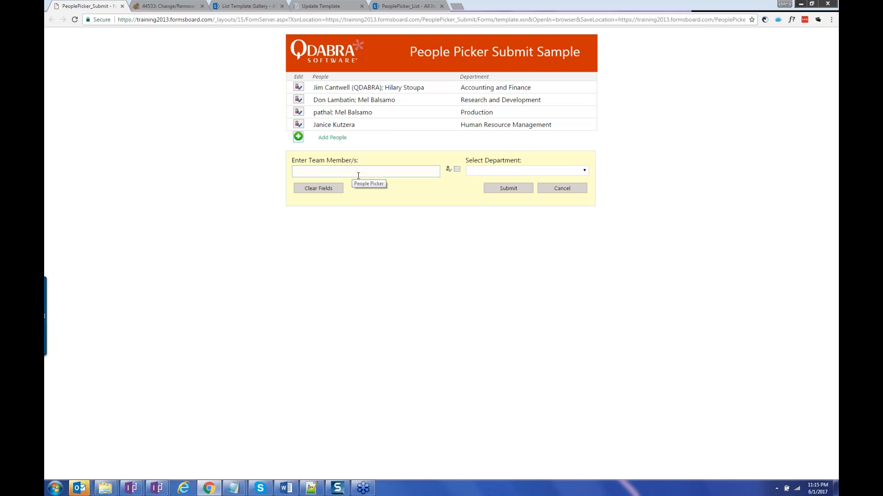
Enter a team member's name in the new entry, retrying until it resolves against the directory.
click(358, 176)
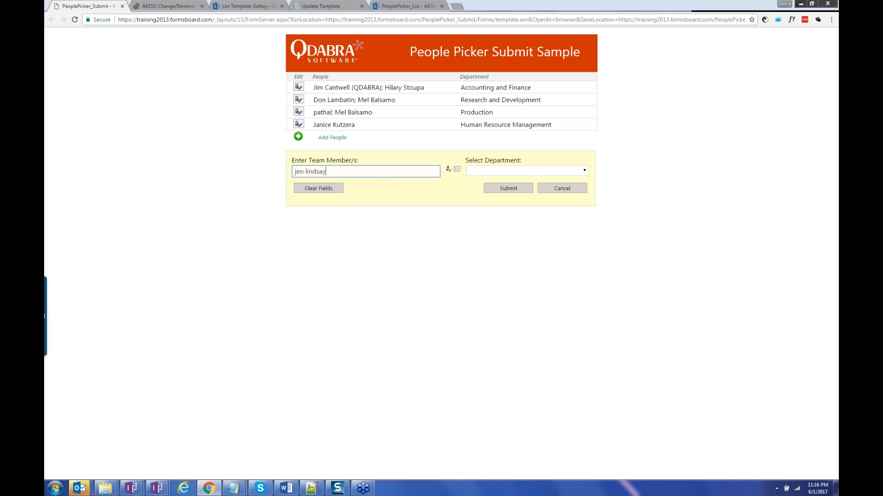
click(421, 186)
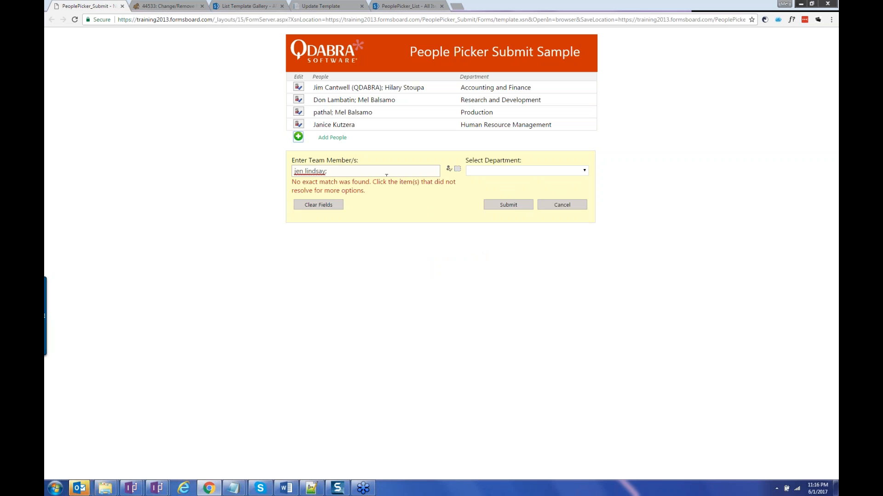
click(366, 175)
key(ctrl+a)
text(jennifer)
click(392, 183)
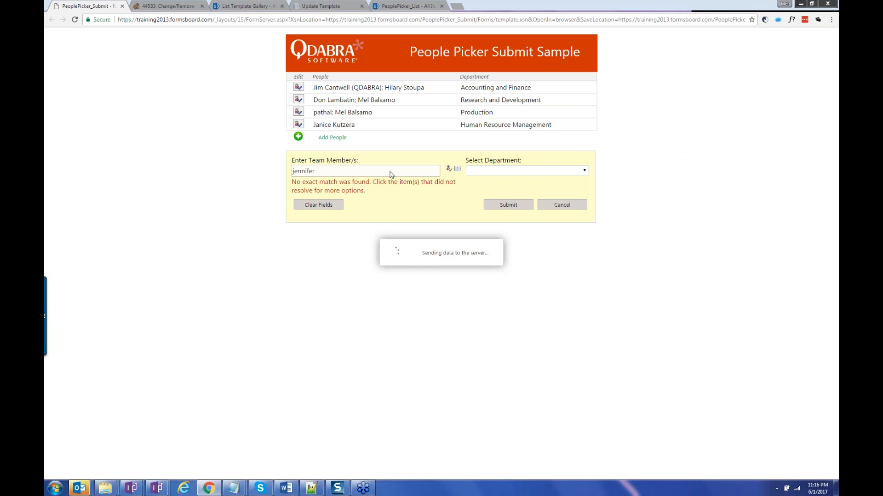
click(317, 171)
key(ctrl+a)
text(ka)
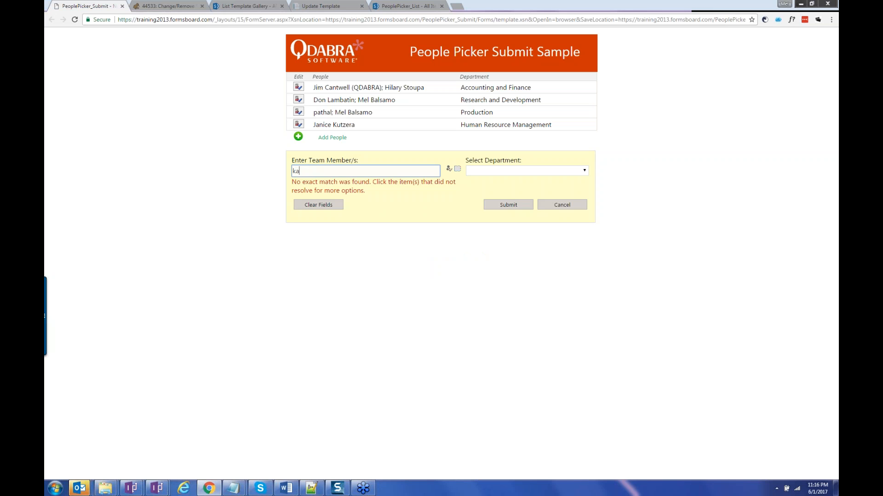
text(rooruo)
click(448, 169)
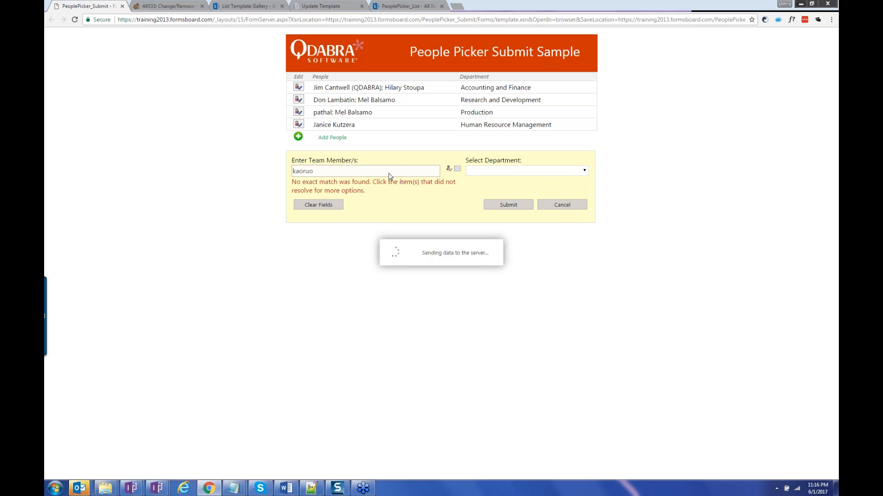
Choose Marketing as the department and submit the new entry.
click(496, 171)
click(496, 172)
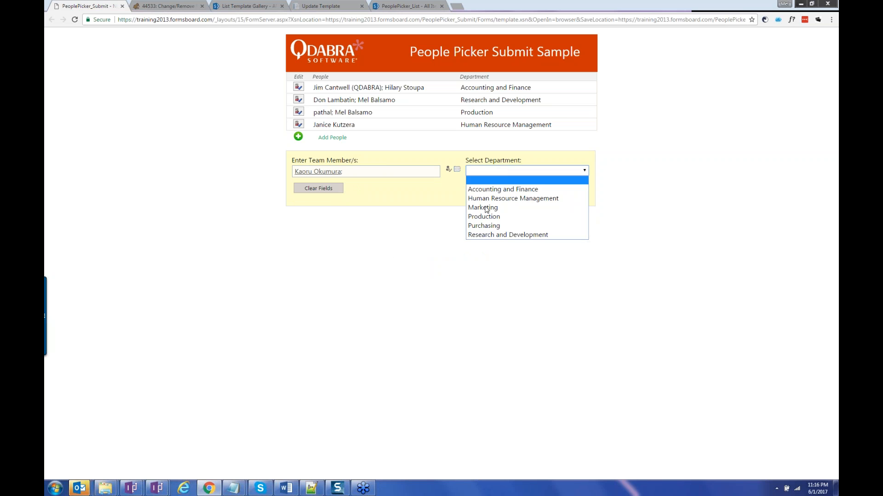
click(486, 205)
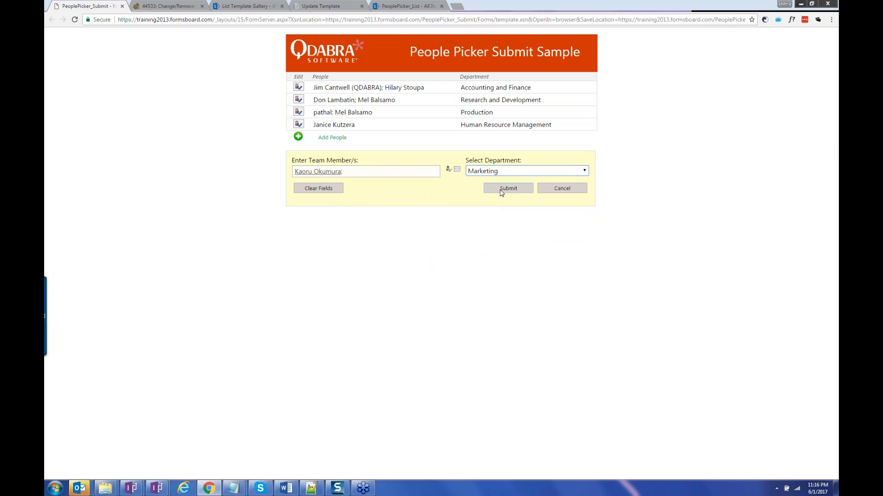
click(502, 193)
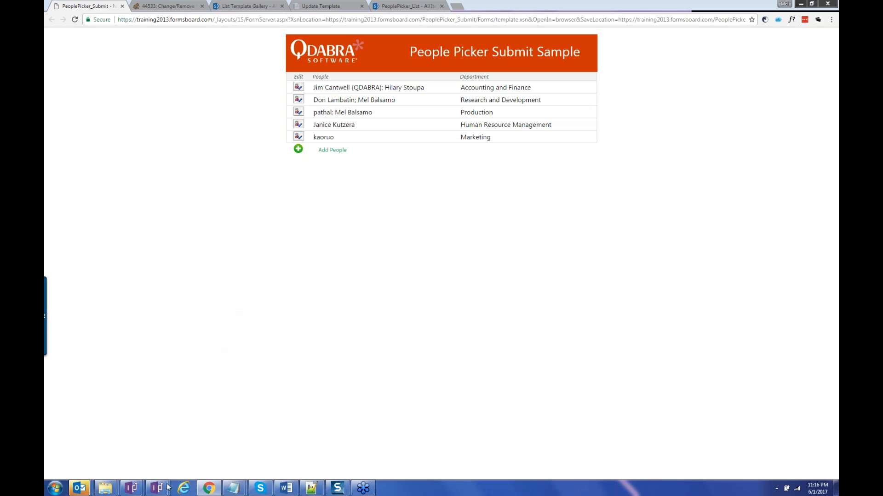
mouse_move(164, 492)
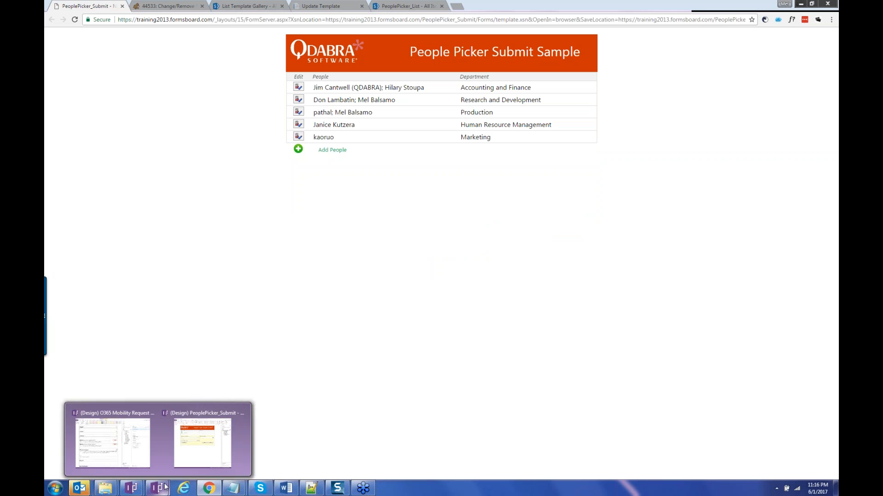
Bring up the PeoplePicker_Submit design with the Rules pane shown and the window widened.
click(185, 454)
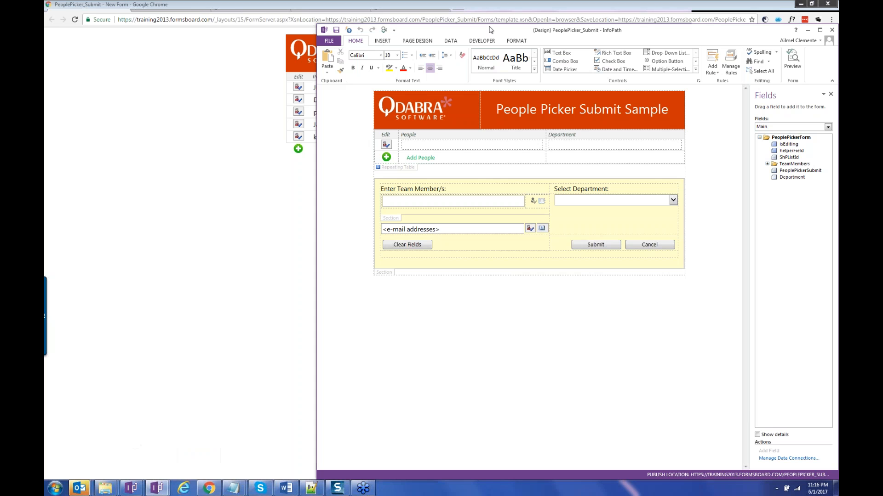
drag(490, 30, 258, 17)
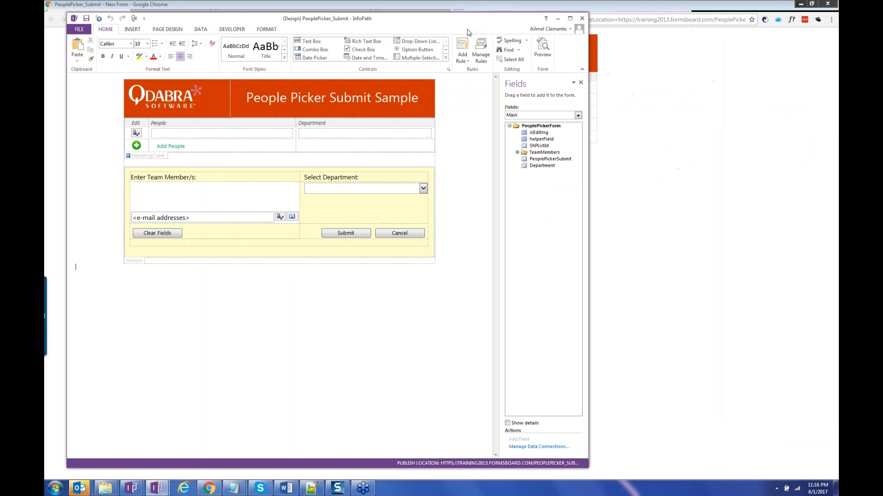
click(481, 54)
drag(590, 126, 687, 126)
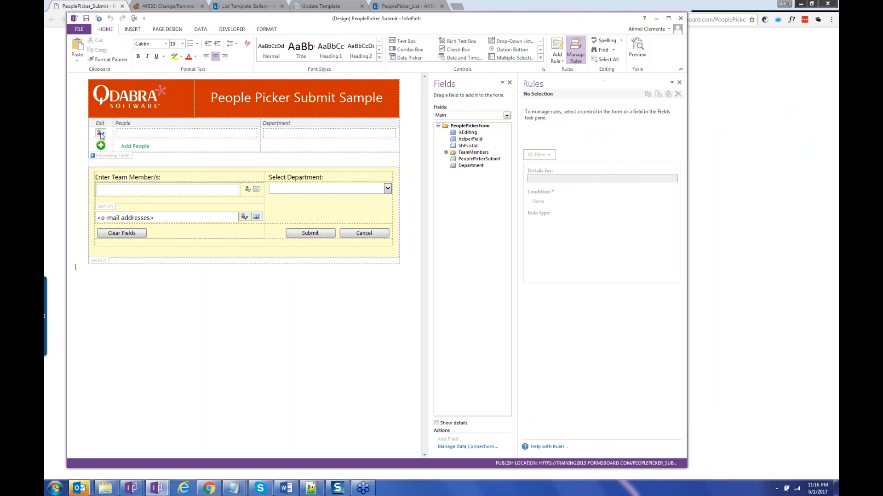
Review the Edit and Submit buttons' rules and expand the TeamMembers > pc:Person fields.
click(101, 134)
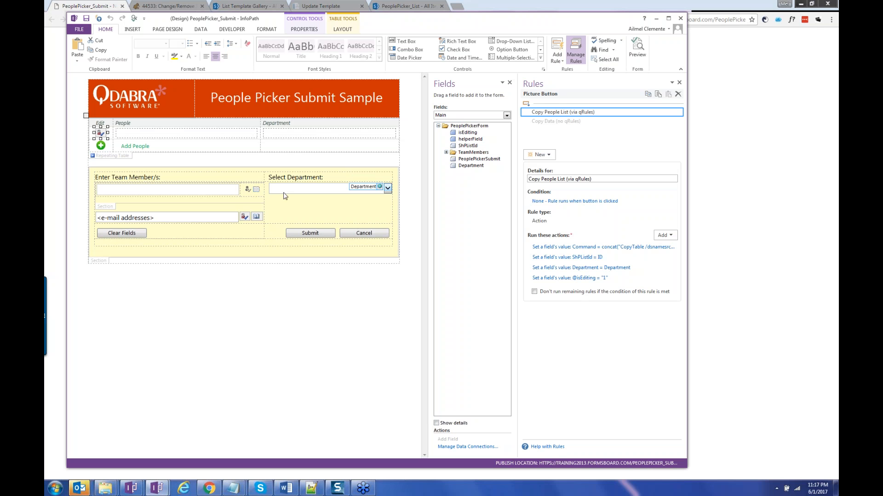
click(316, 235)
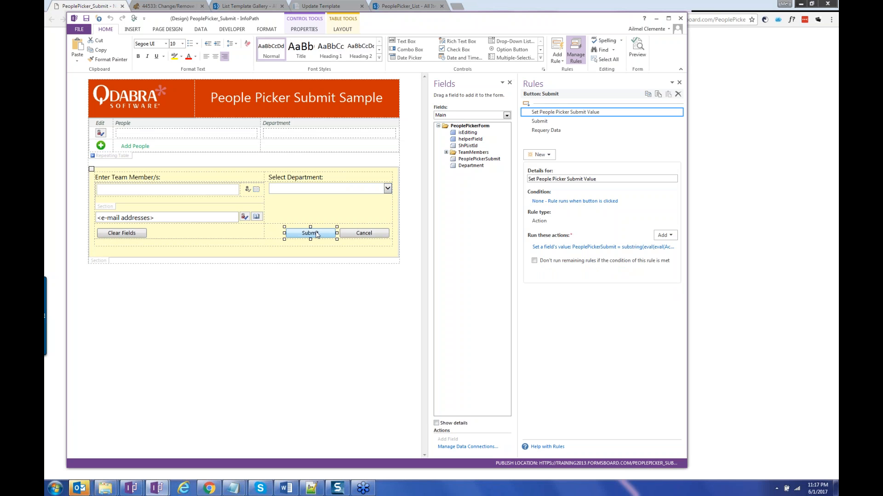
click(446, 152)
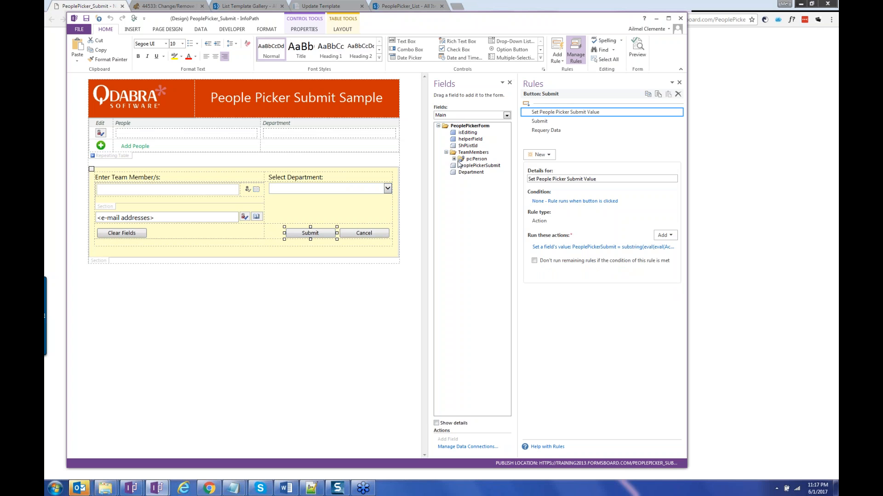
click(454, 159)
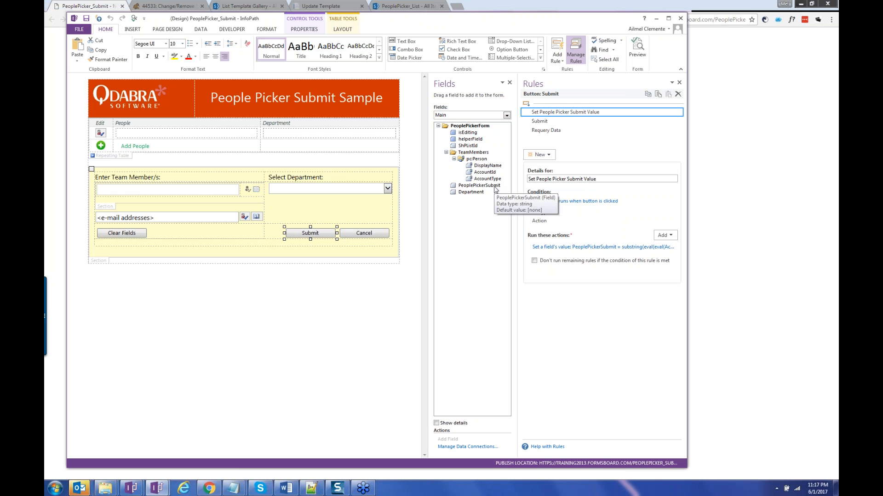
mouse_move(134, 493)
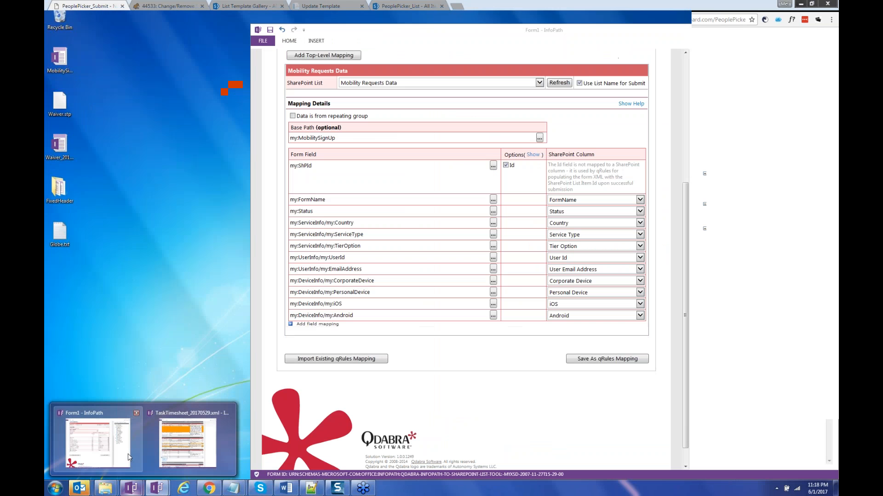
Show and hide the Form1 field-to-column mapping options, then switch back to the other window.
click(128, 455)
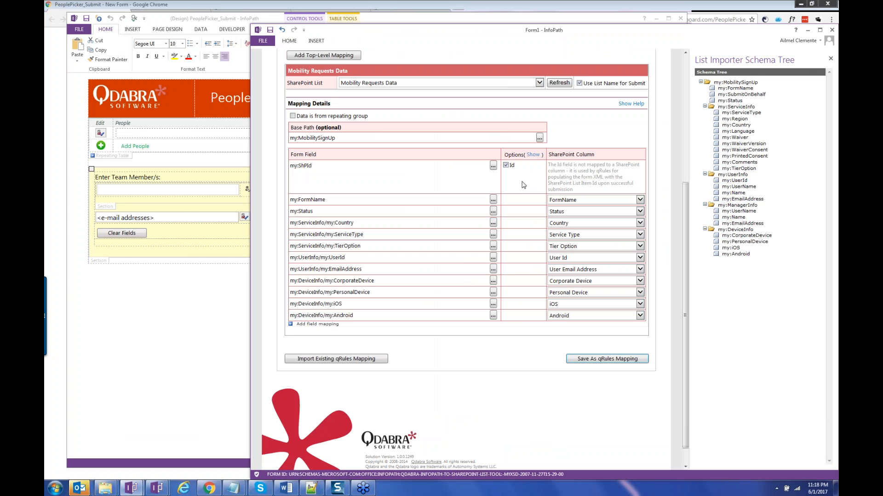
click(533, 155)
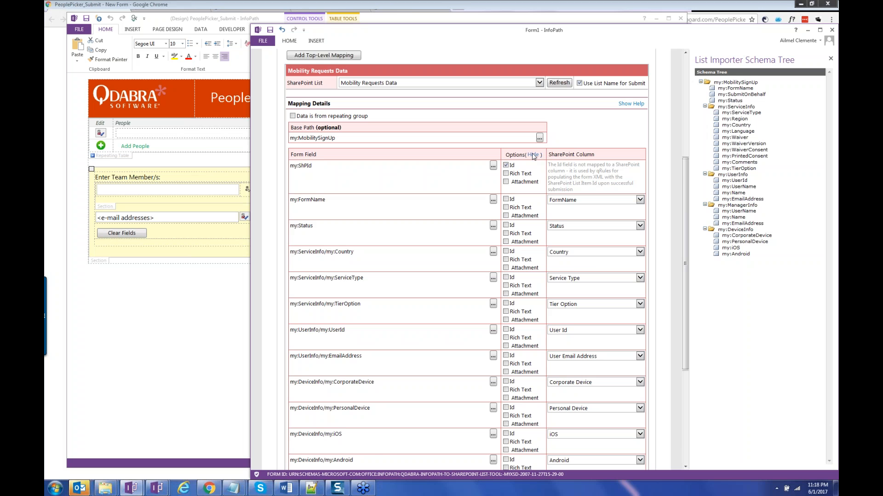
click(533, 155)
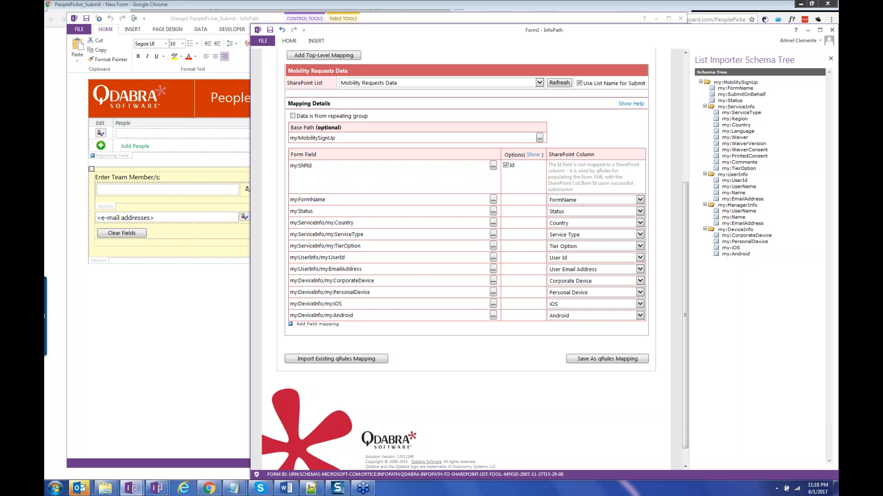
click(184, 304)
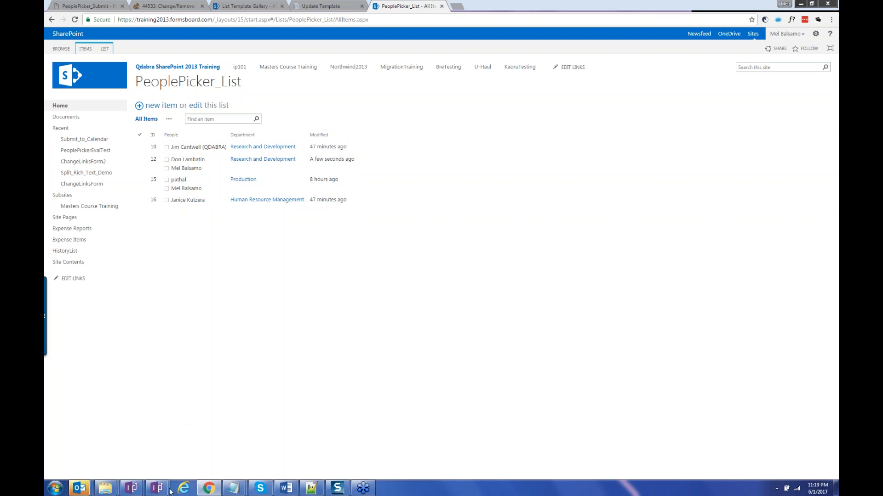
Show the Submit button's rule setting PeoplePickerSubmit, then list the other open InfoPath windows.
mouse_move(165, 491)
click(192, 457)
click(310, 233)
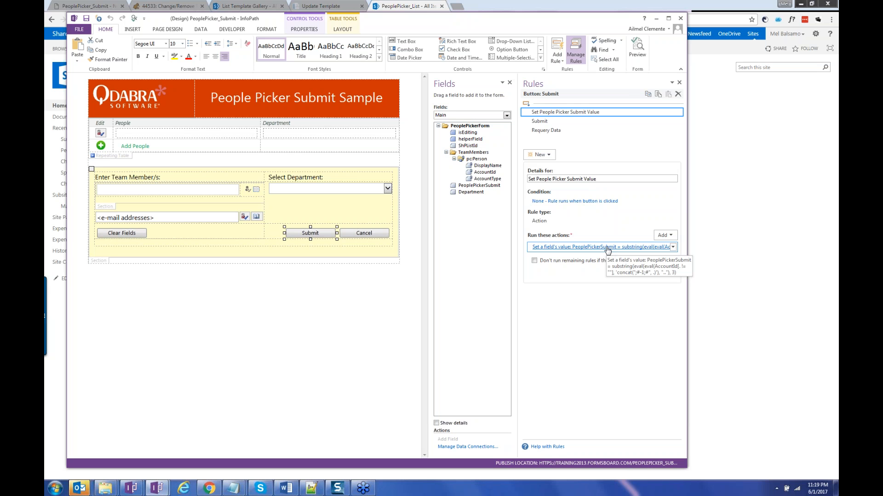
click(157, 488)
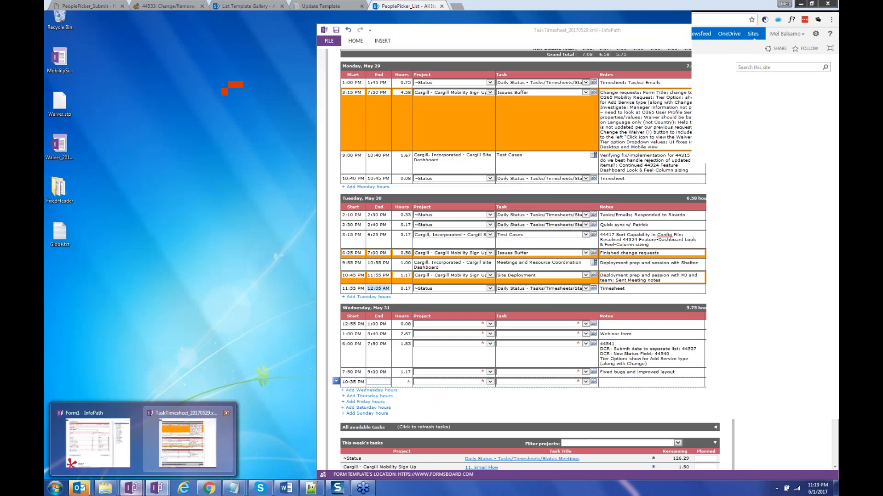
Start importing an existing qRules mapping in Form1, then cancel the mapping file selection.
click(98, 443)
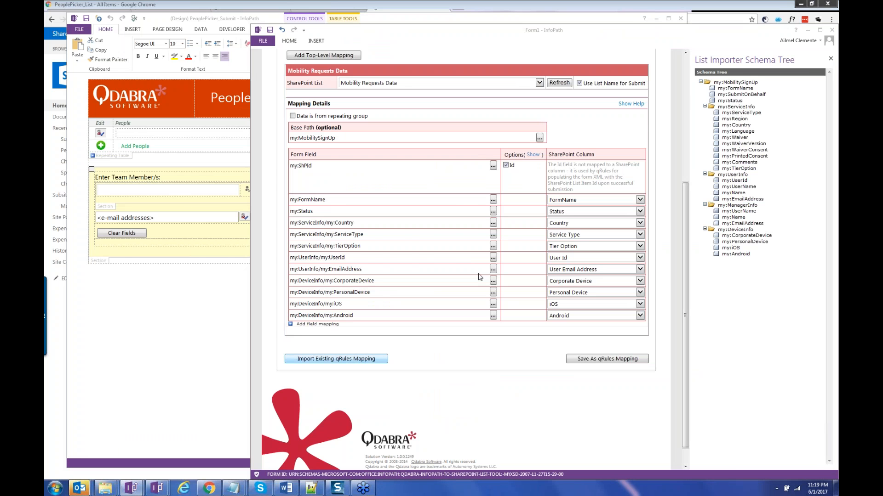
key(Return)
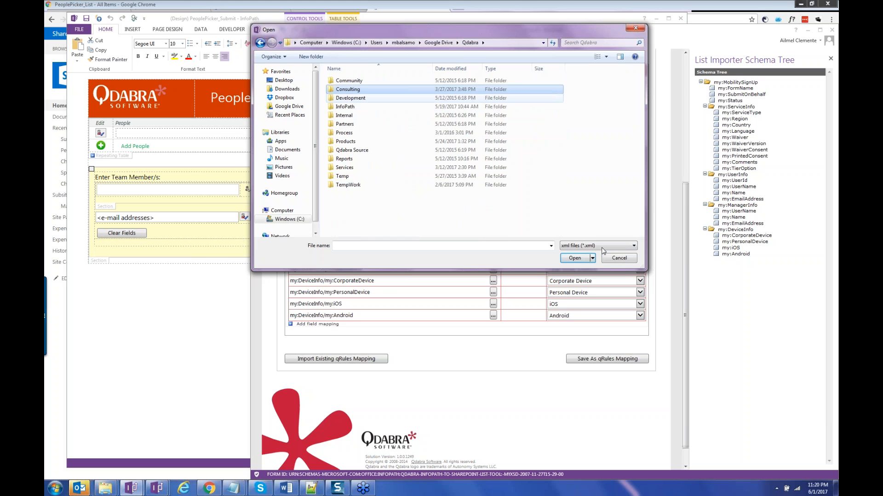
click(619, 259)
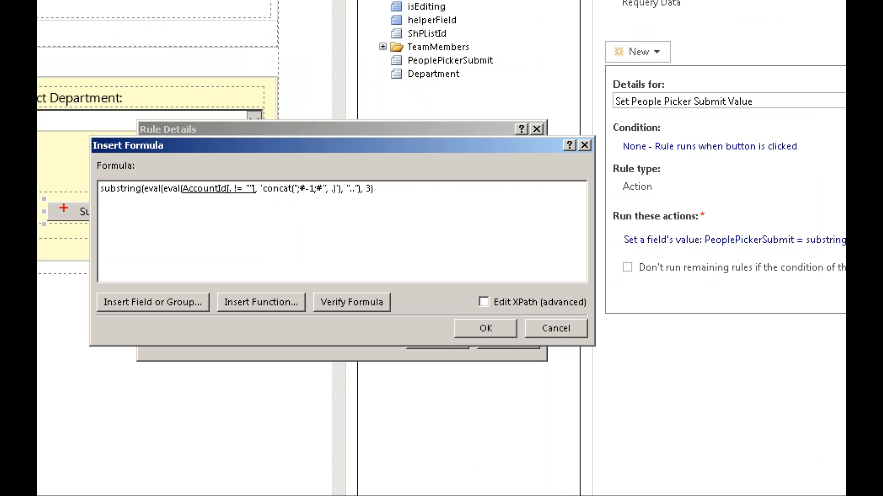
Review the account-ID substring formula for PeoplePickerSubmit, then close Insert Formula back to Rule Details.
drag(143, 199, 198, 198)
drag(143, 188, 180, 189)
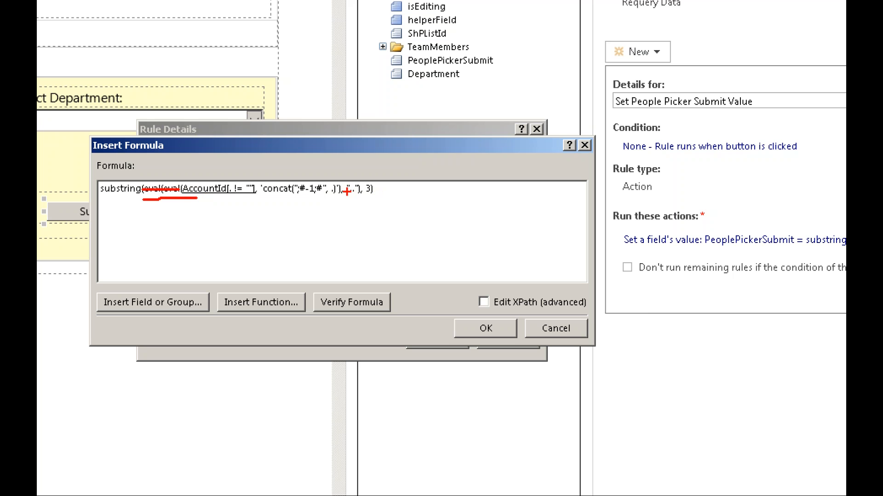
drag(342, 190, 376, 189)
mouse_move(295, 200)
mouse_down()
mouse_move(325, 201)
mouse_move(324, 183)
mouse_move(294, 185)
mouse_move(294, 200)
mouse_up()
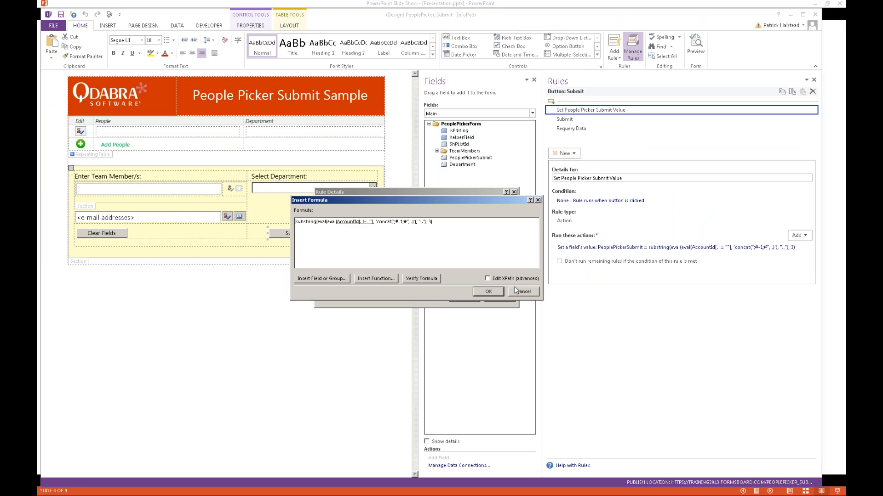
click(556, 328)
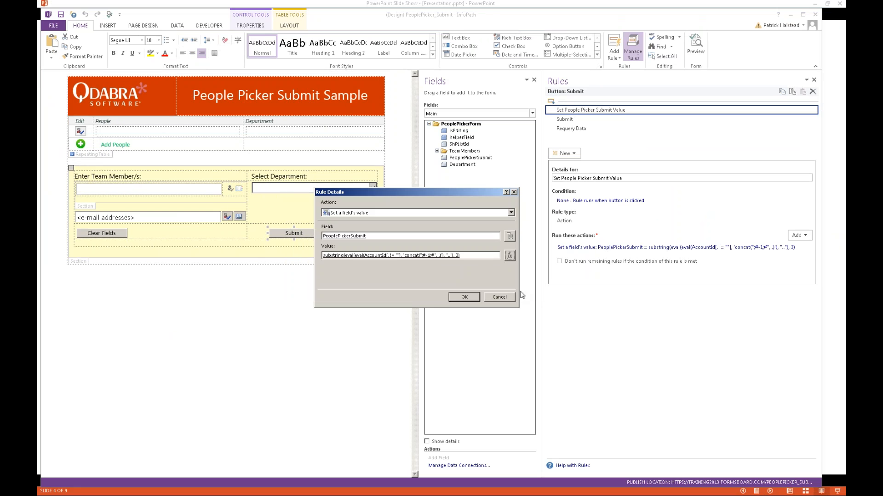
Show the Submit rule's action setting Command to 'SubmitToSharePointList /submit=ShPList Submit'.
click(499, 297)
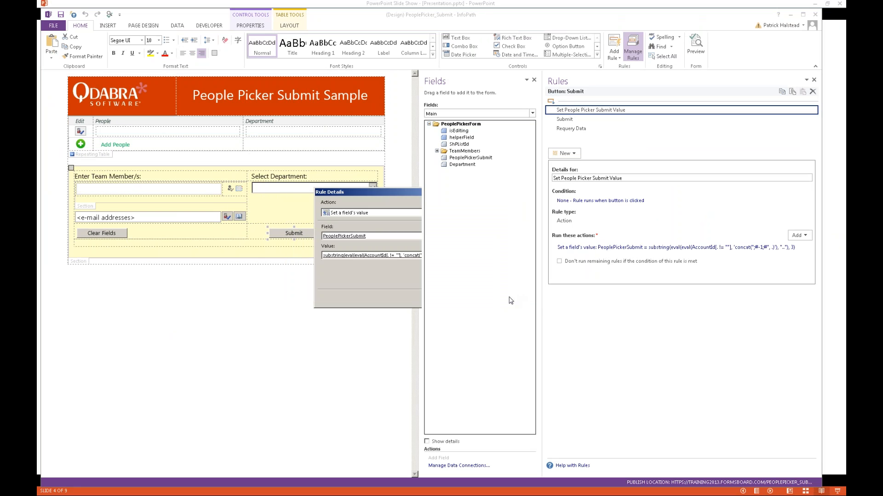
click(574, 120)
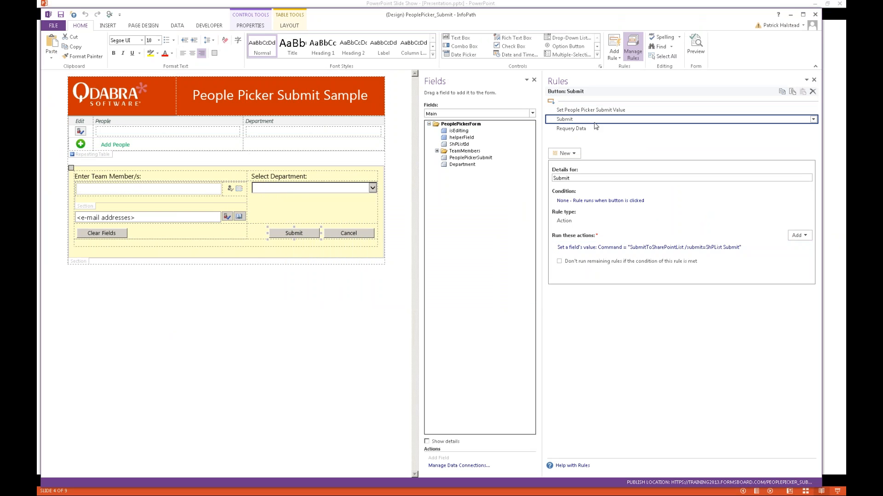
click(655, 249)
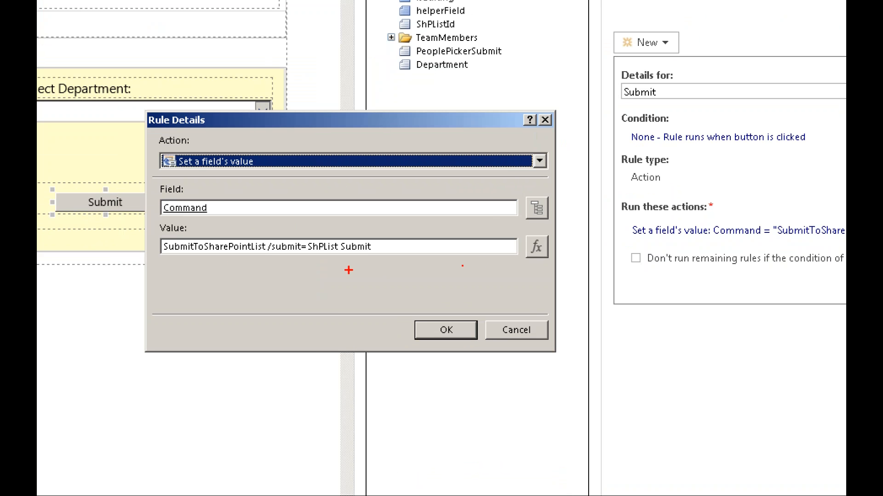
drag(170, 259, 404, 256)
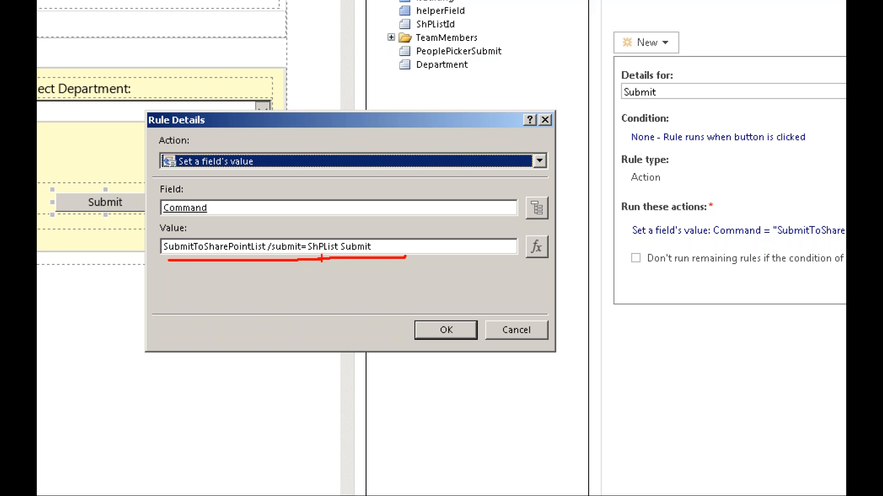
Close the Submit rule details and bring the FormsQuo mapping tool forward.
key(Escape)
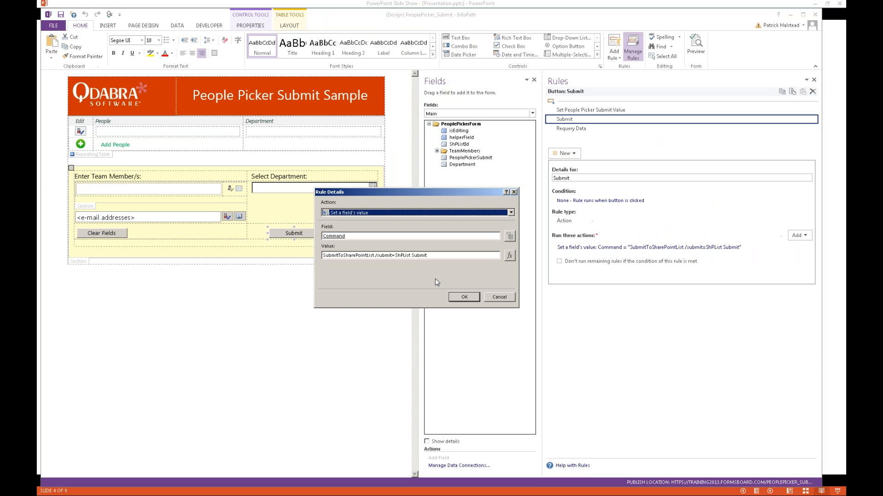
key(Return)
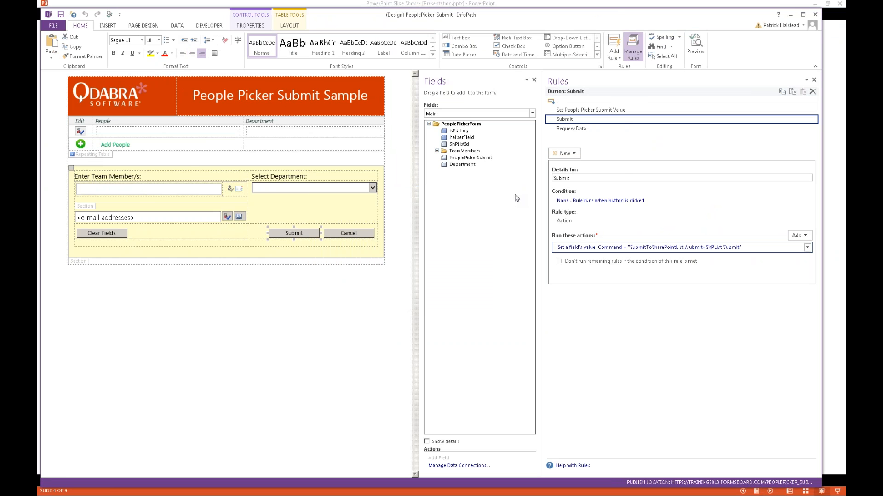
key(alt+Tab)
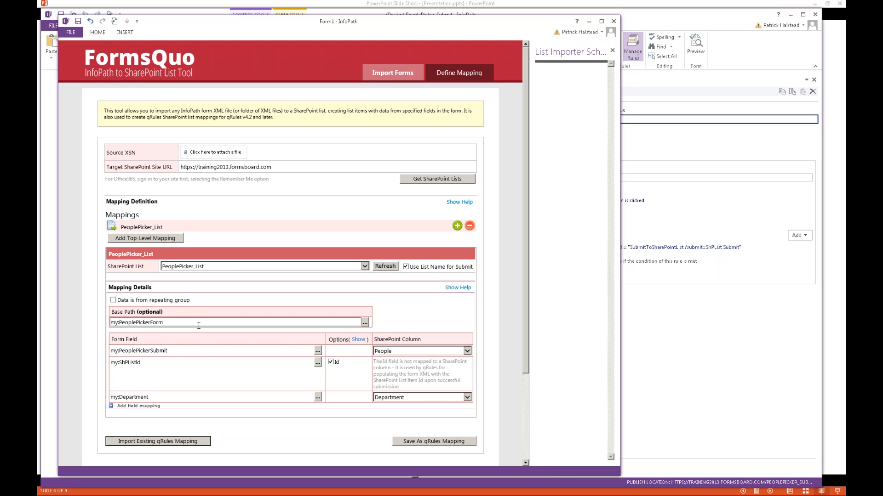
Inspect the my:PeoplePickerSubmit mapping row in FormsQuo, then return to the PeoplePicker_Submit designer.
double_click(172, 352)
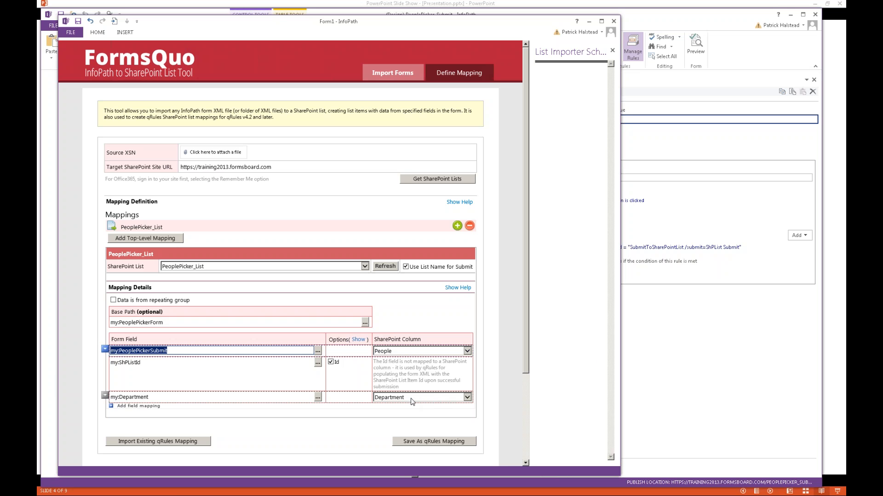
click(645, 366)
Inspect which group supplies the Department drop-down's entries in its list box properties.
click(285, 192)
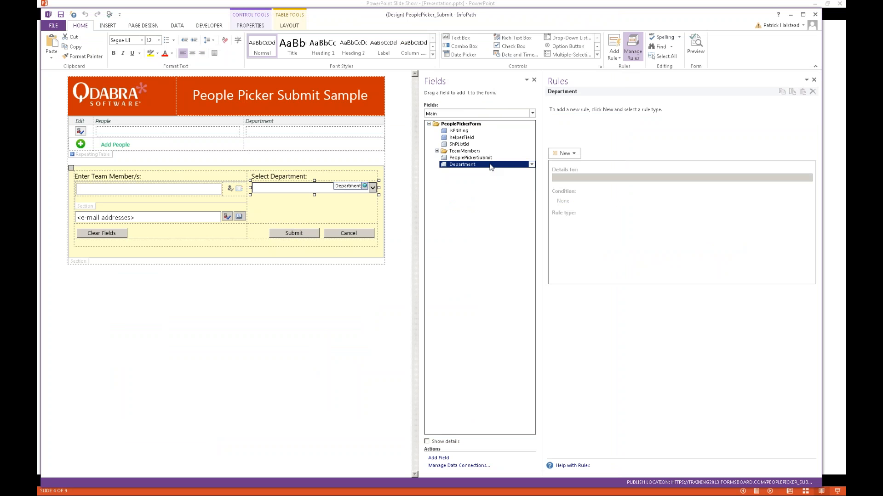
double_click(489, 165)
key(Escape)
right_click(310, 189)
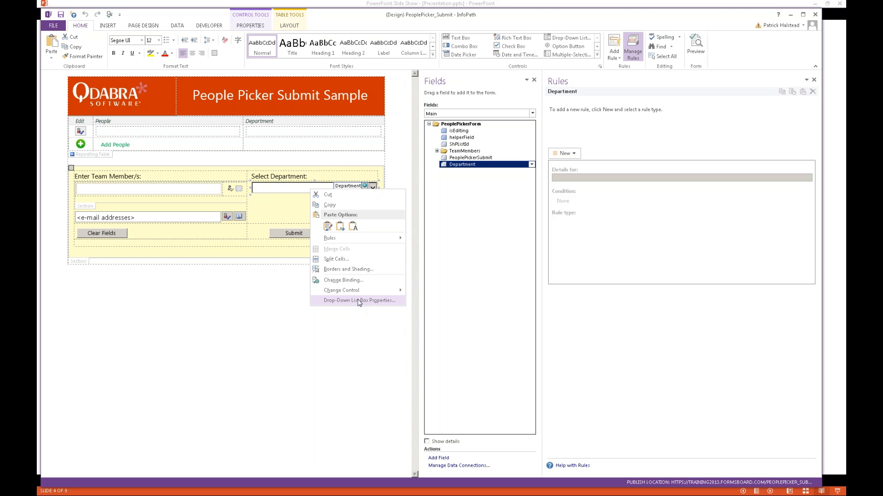
click(359, 301)
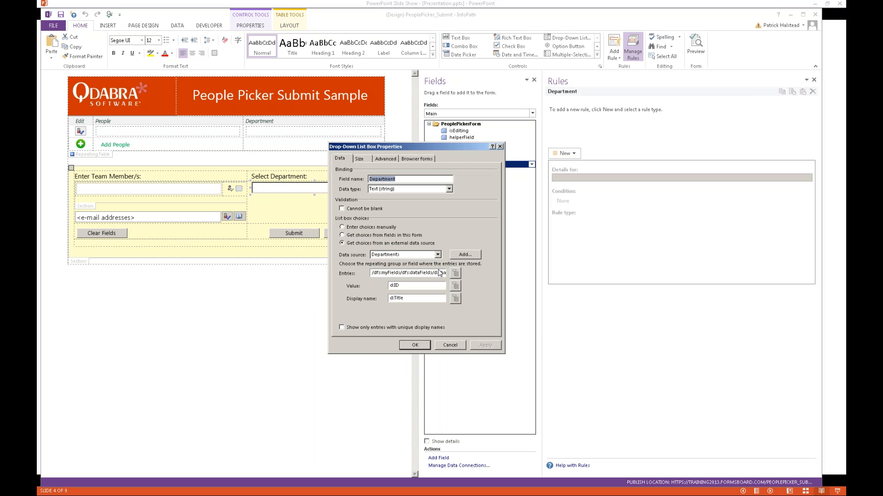
click(455, 274)
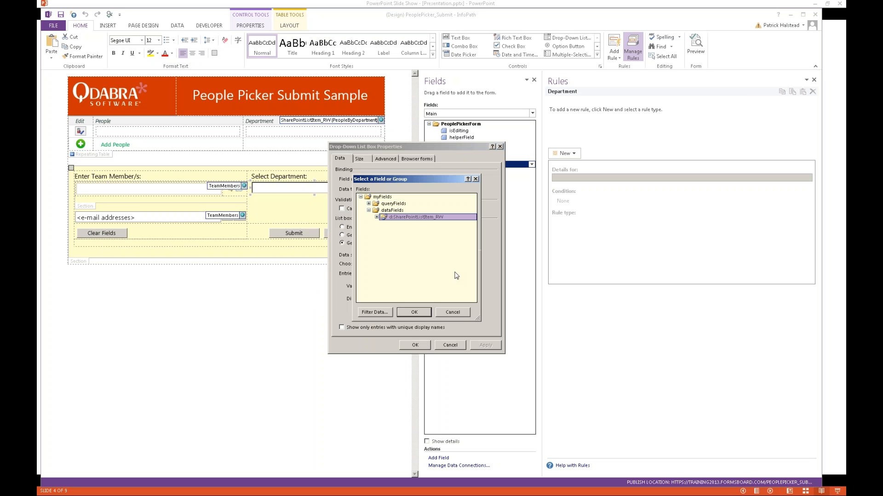
key(Return)
key(Return)
Check the Departments data connection, which retrieves data every time the form opens.
click(178, 26)
click(254, 48)
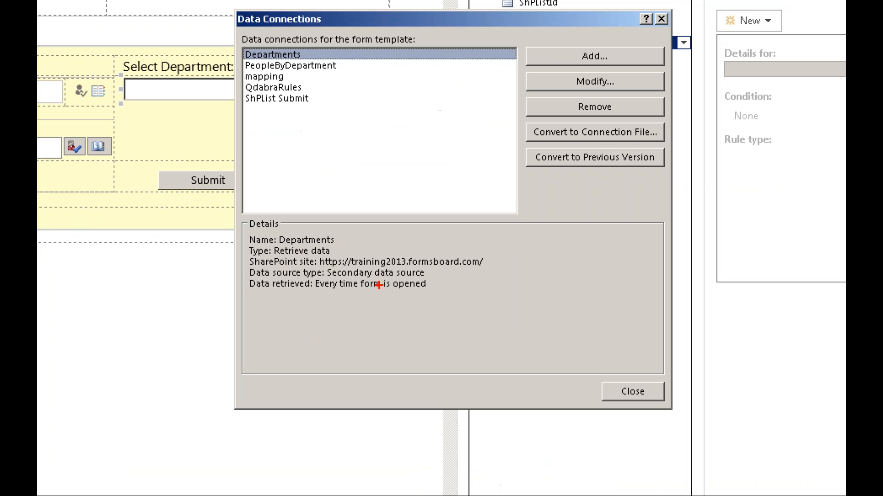
mouse_move(380, 285)
mouse_down()
mouse_move(352, 290)
mouse_move(415, 285)
mouse_move(391, 287)
mouse_up()
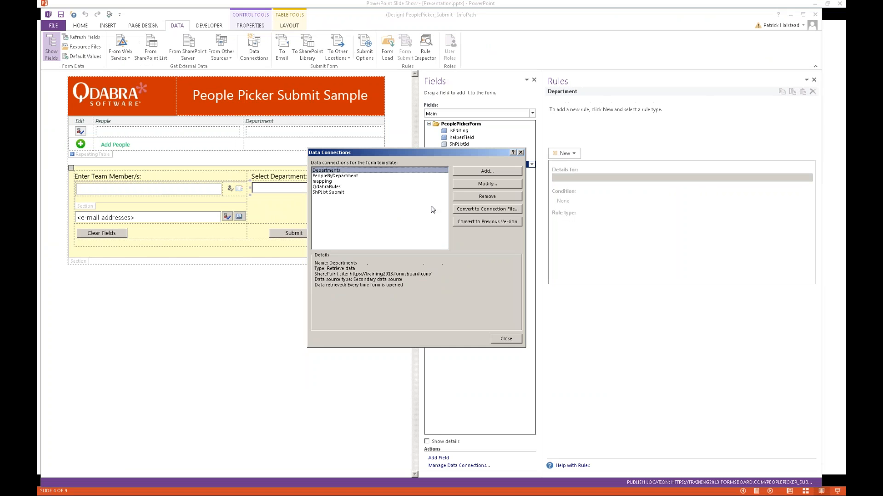
key(Escape)
Bind Department drop-down entries to SharePointListItem_RW, value d:ID, display d:Title, then return to slides.
right_click(313, 190)
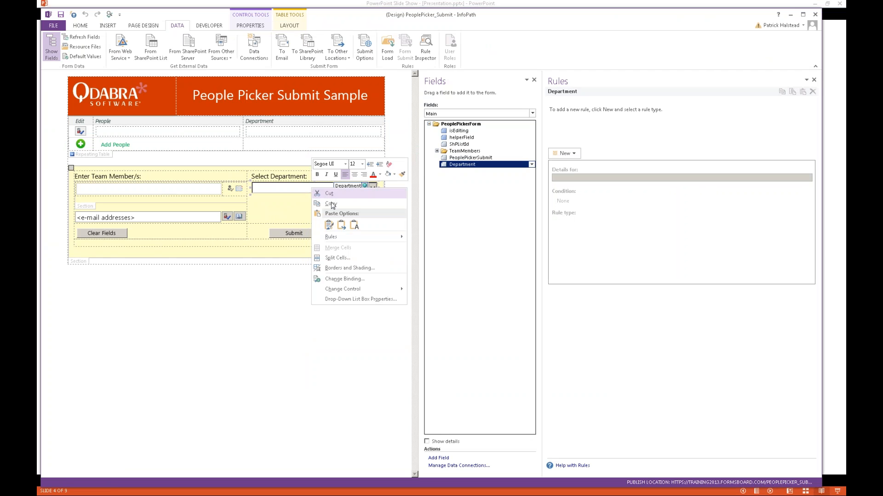
click(366, 300)
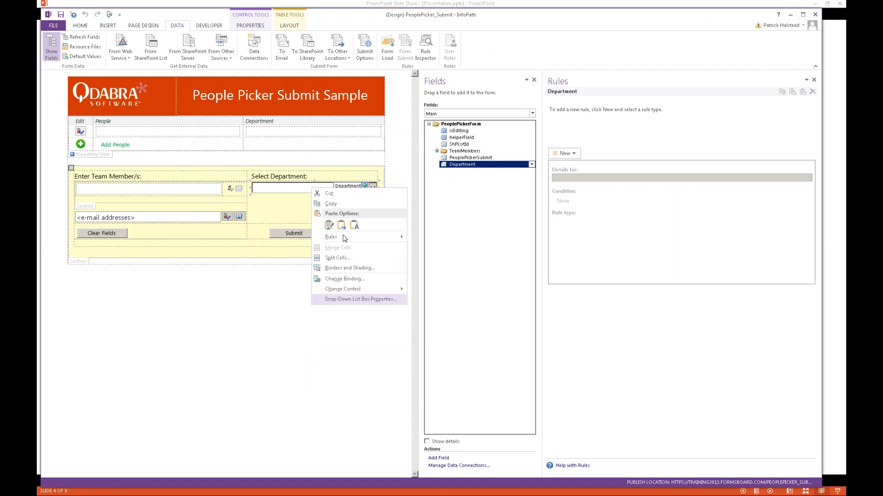
click(455, 275)
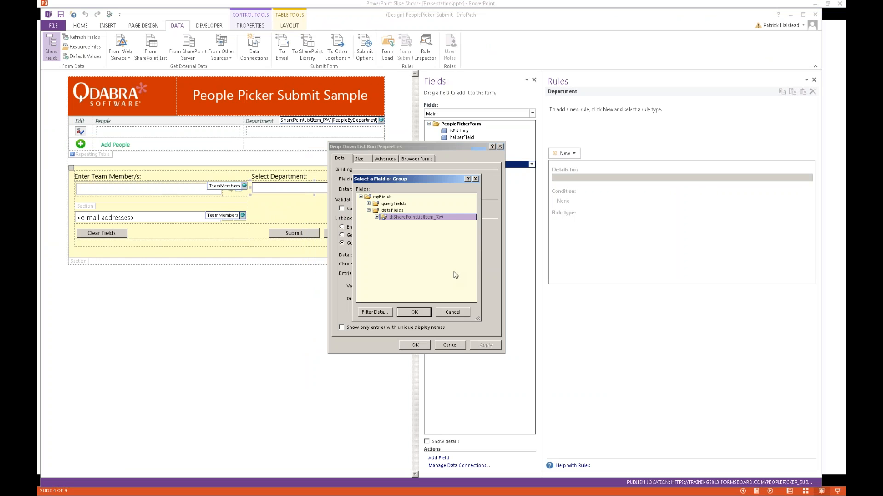
double_click(406, 225)
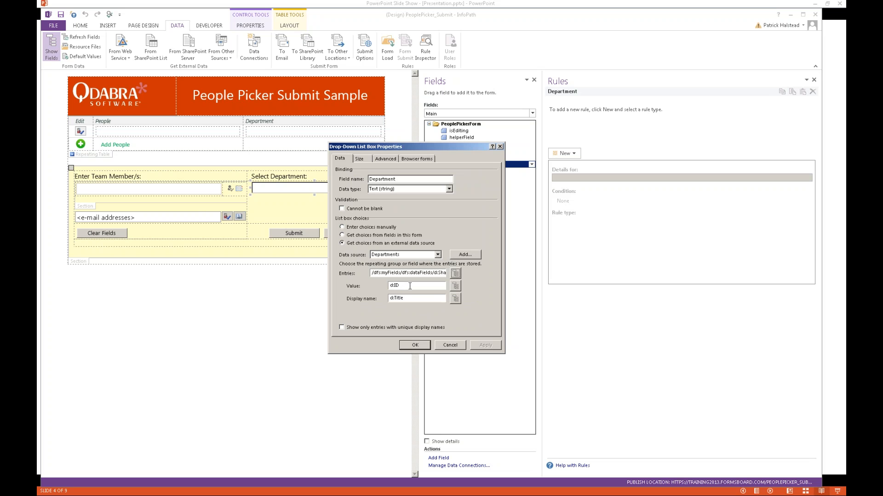
drag(394, 285, 384, 286)
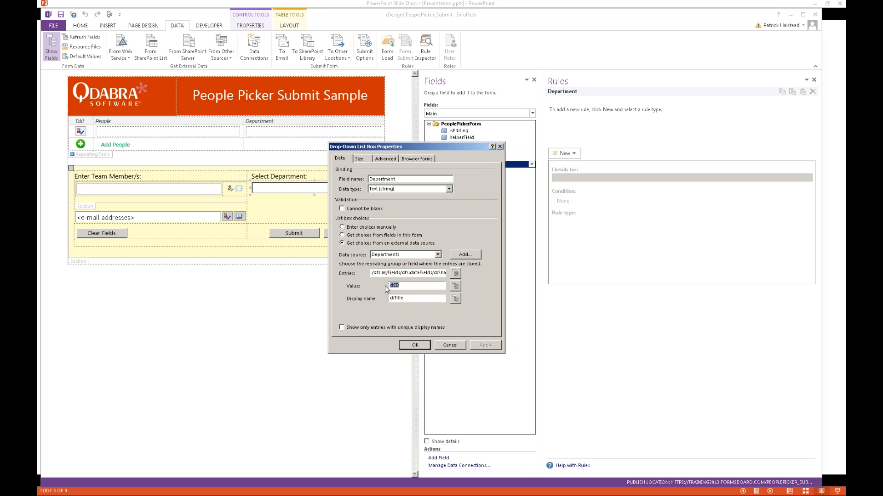
click(455, 285)
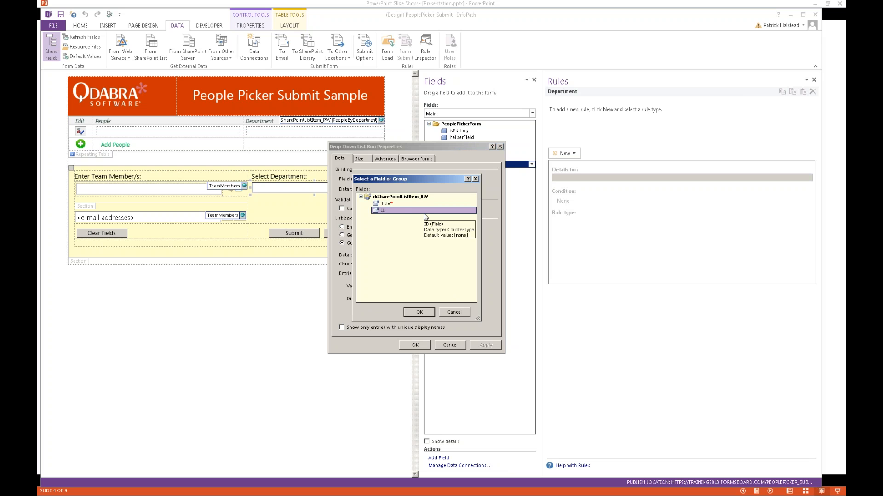
key(Return)
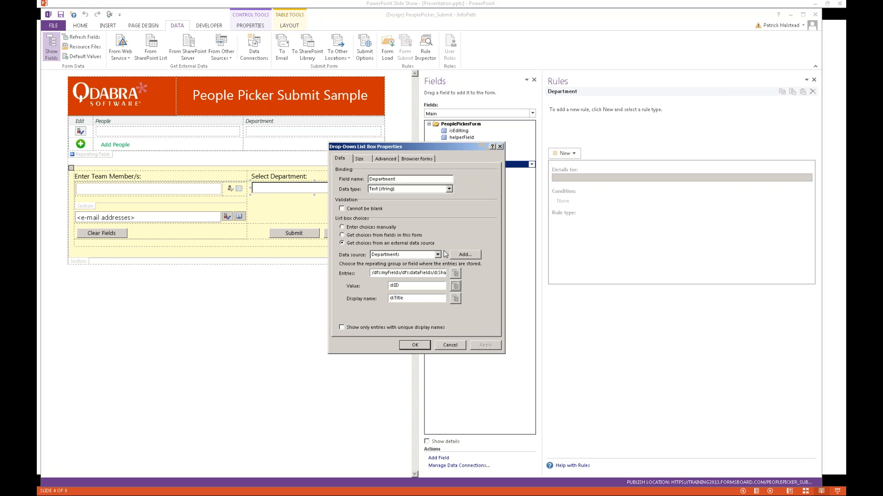
double_click(414, 286)
click(421, 347)
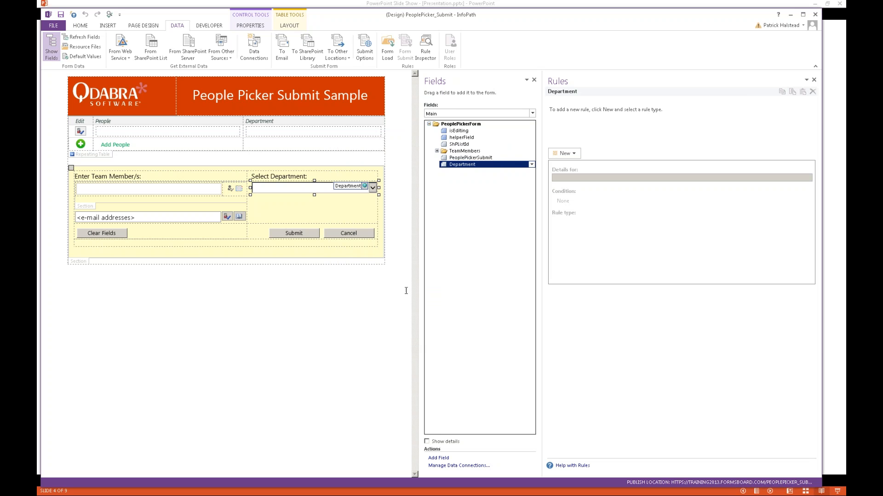
key(alt+Tab)
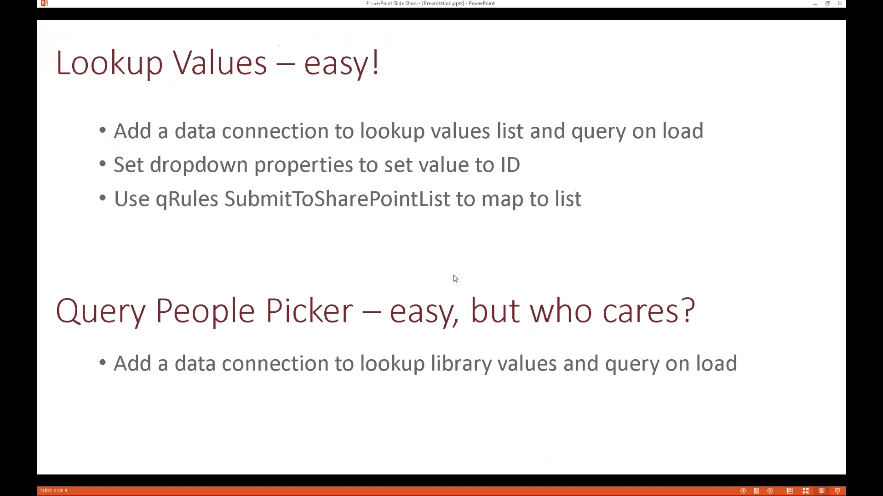